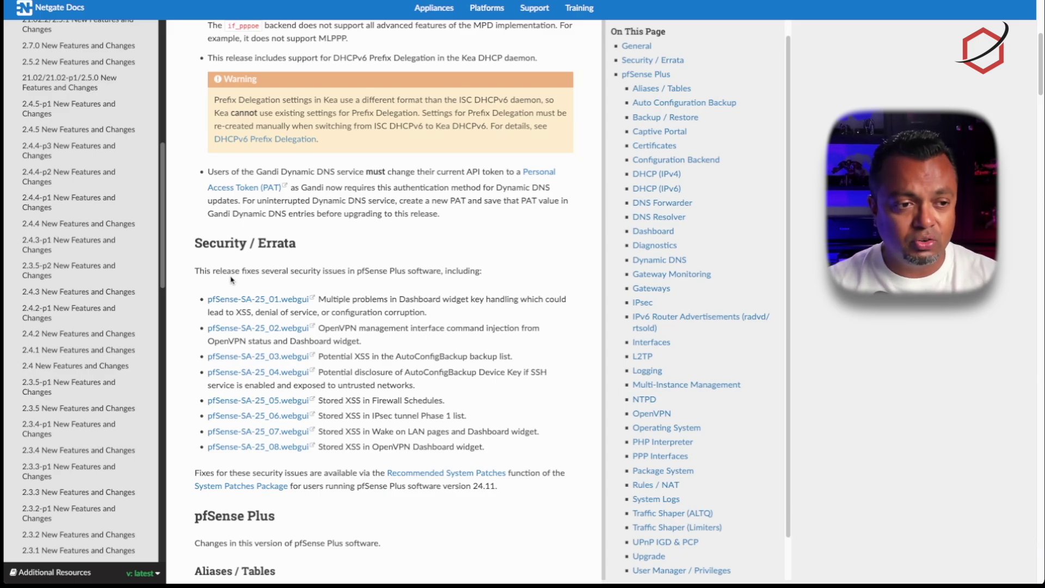
# Scroll down through the release notes' Security / Errata and per-area pfSense Plus changes.
pyautogui.scroll(-10, 231, 280)
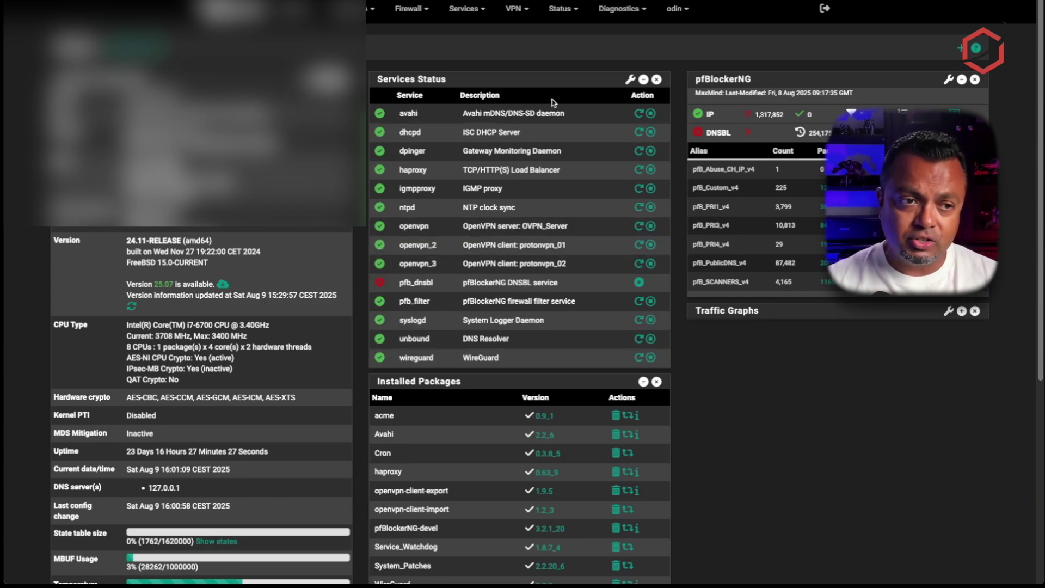
# Review the dashboard's Version, Installed Packages and system stats, then zoom the browser in.
pyautogui.scroll(-3, 541, 216)
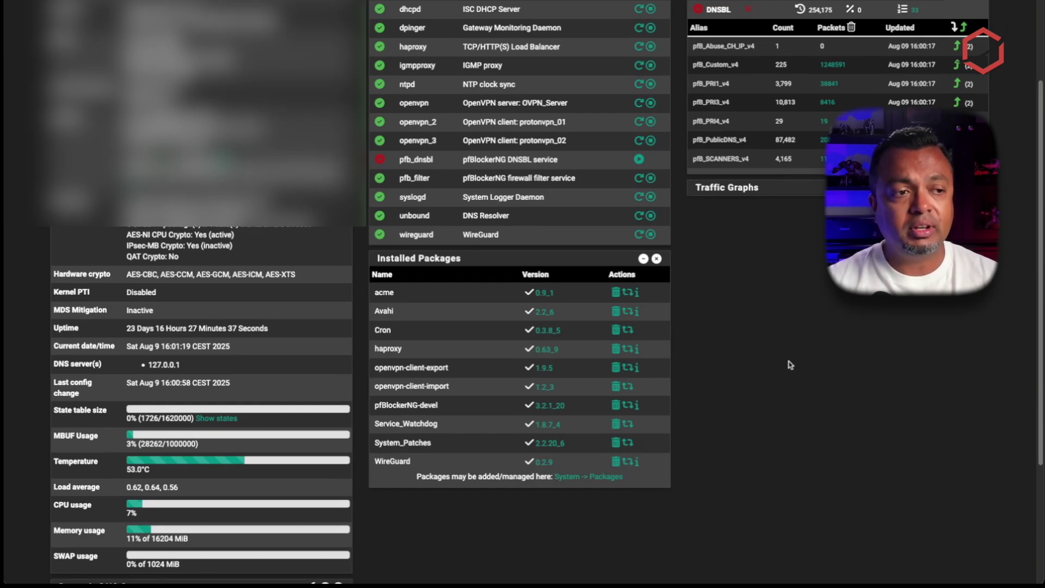
pyautogui.scroll(-1, 790, 364)
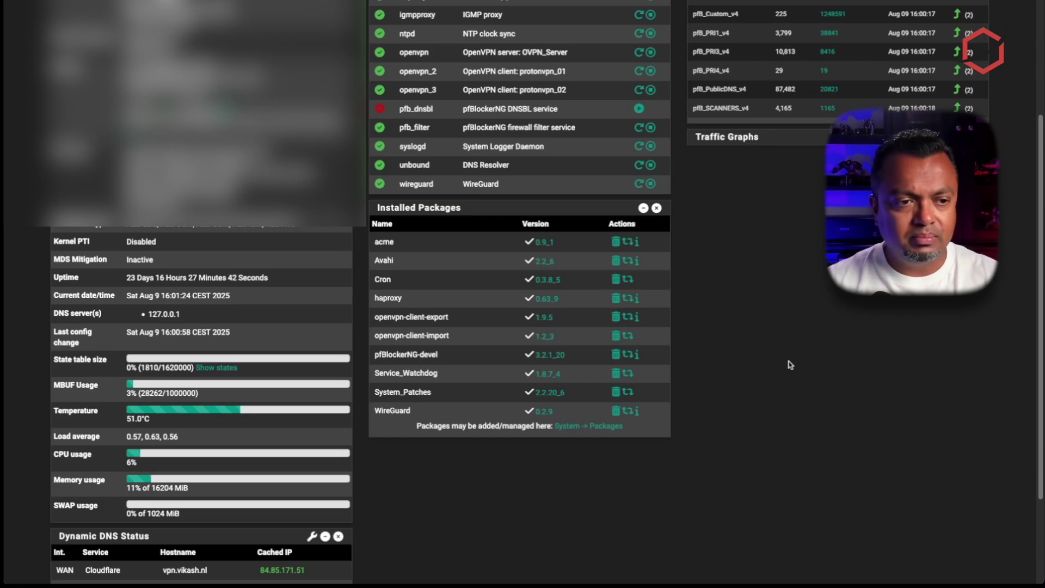
pyautogui.scroll(3, 791, 364)
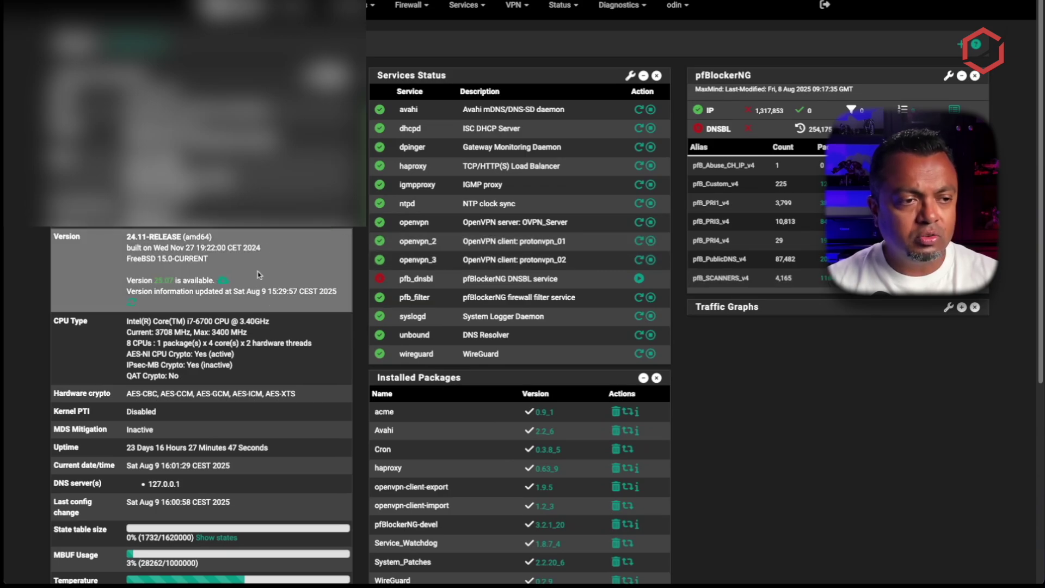
pyautogui.hotkey('ctrl', '+')
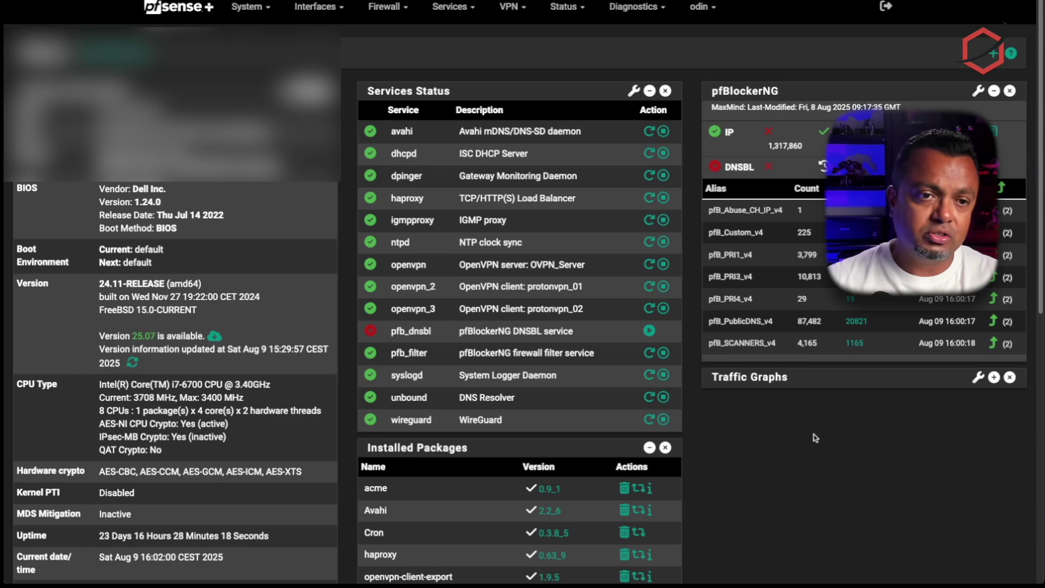
pyautogui.scroll(1, 815, 437)
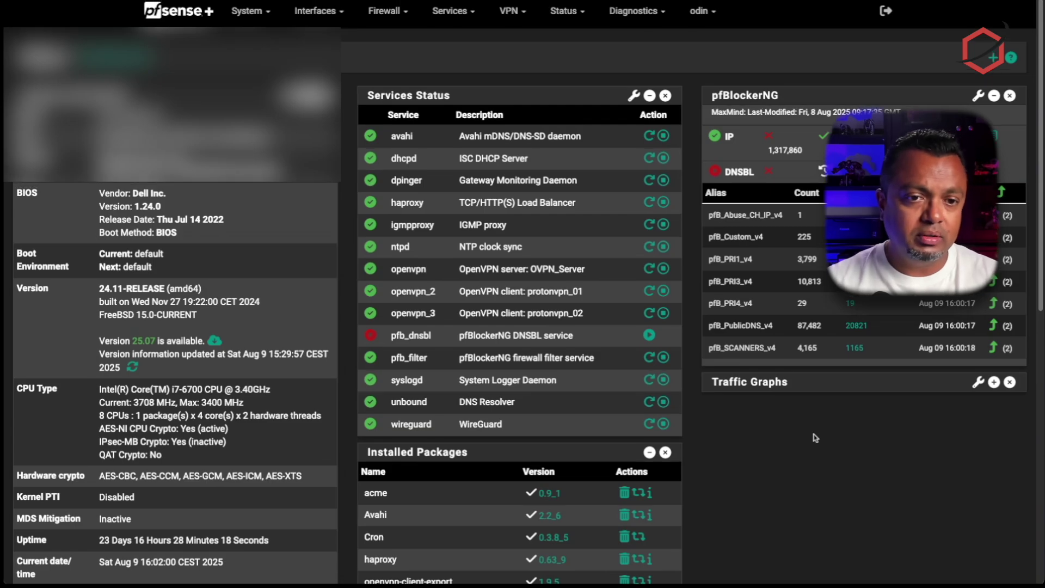
pyautogui.click(635, 25)
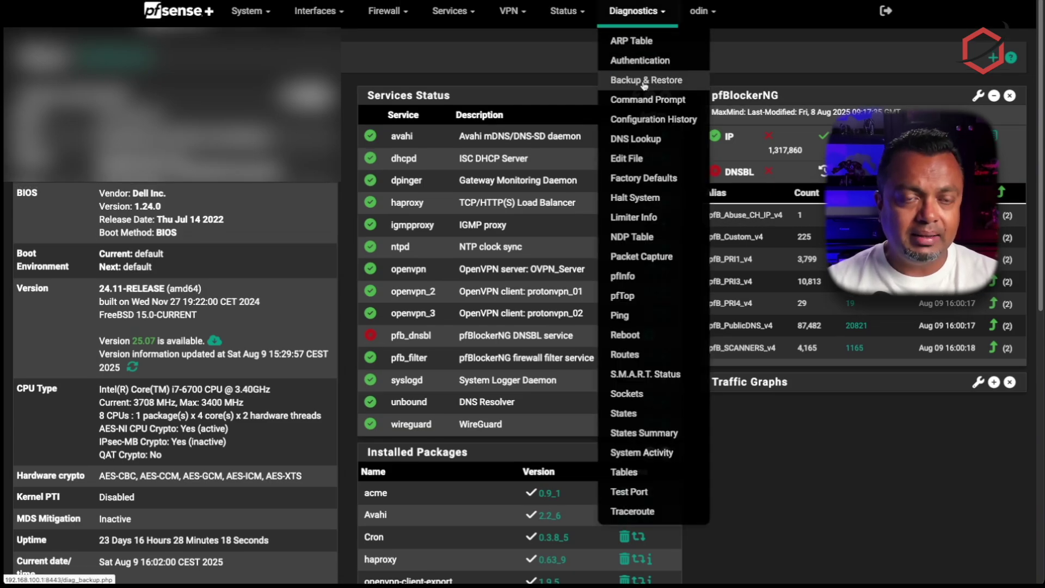
pyautogui.click(637, 11)
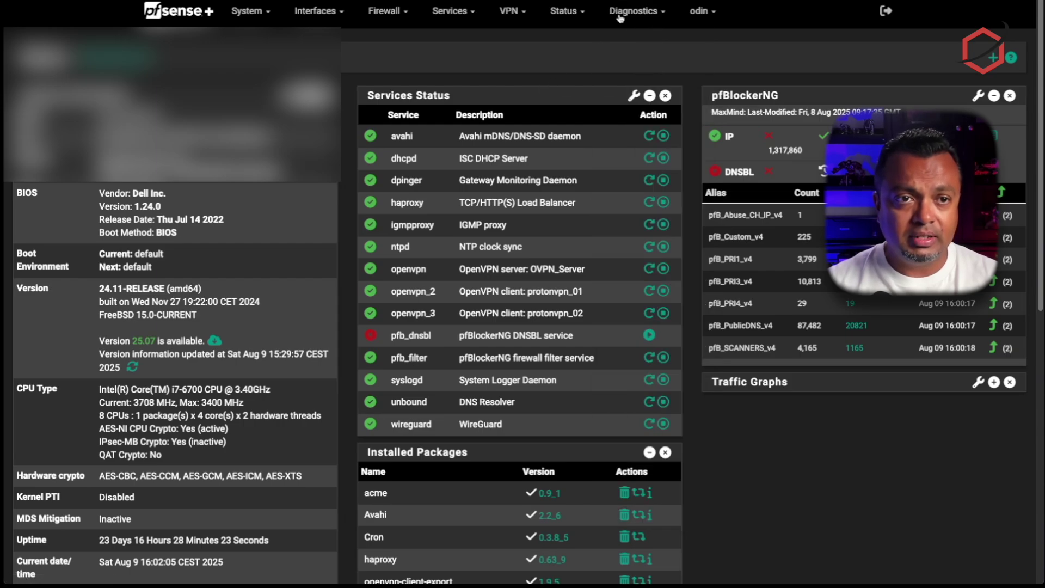
pyautogui.click(646, 13)
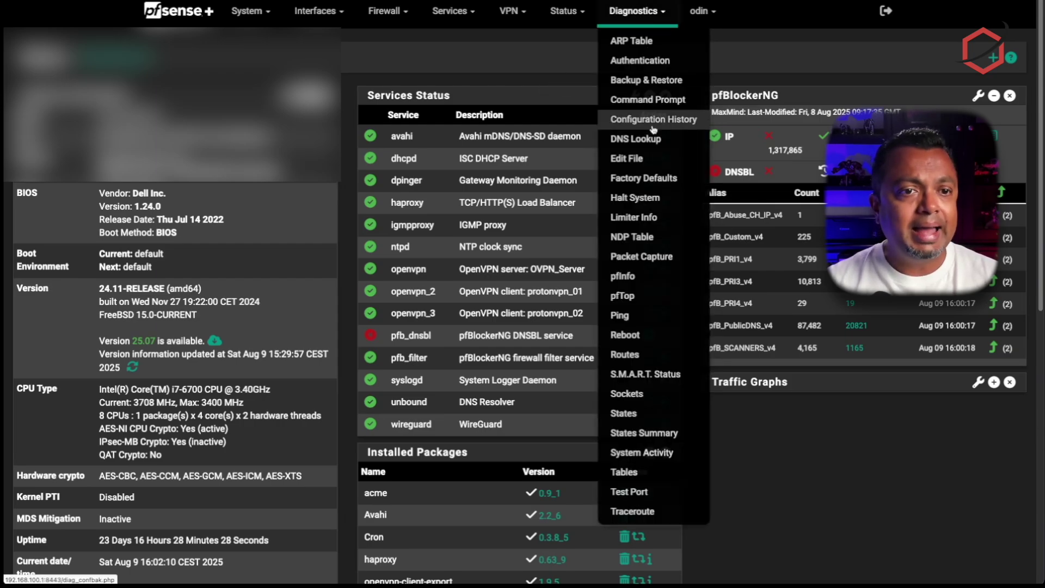
pyautogui.click(652, 80)
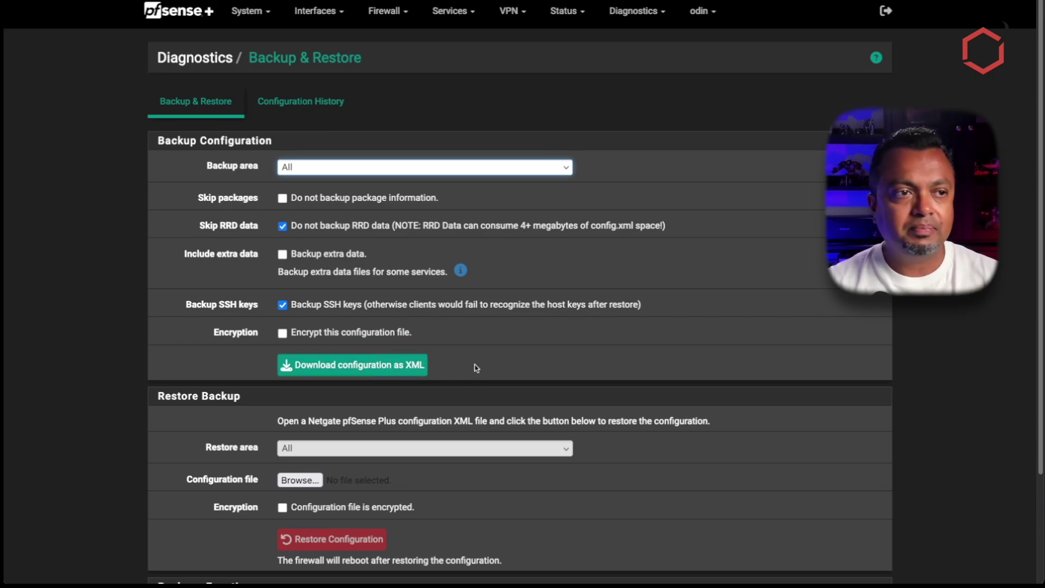
pyautogui.click(176, 20)
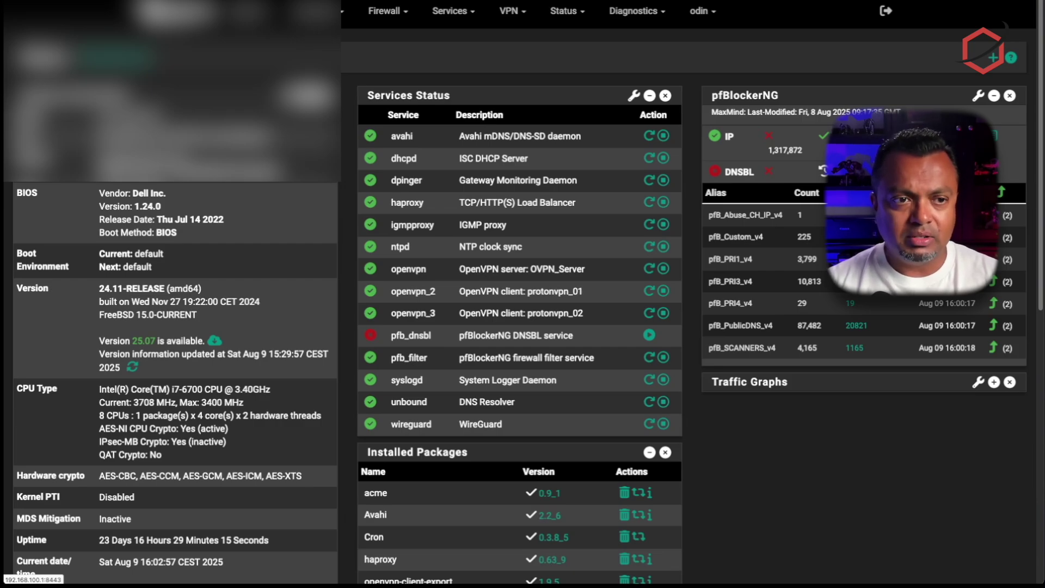
# Add the ZFS widget to the dashboard from the widget list.
pyautogui.scroll(-5, 983, 52)
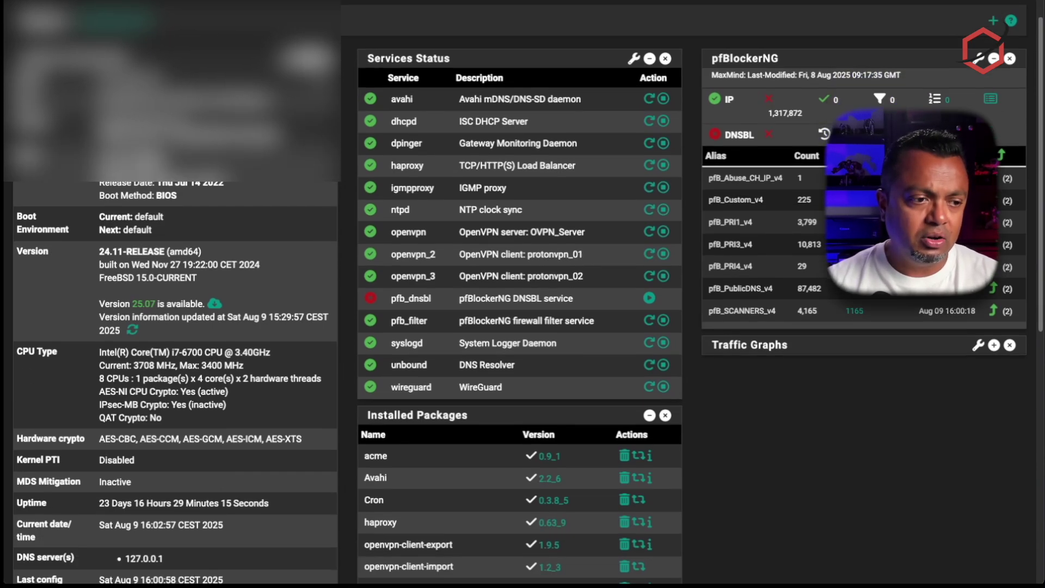
pyautogui.scroll(-4, 218, 451)
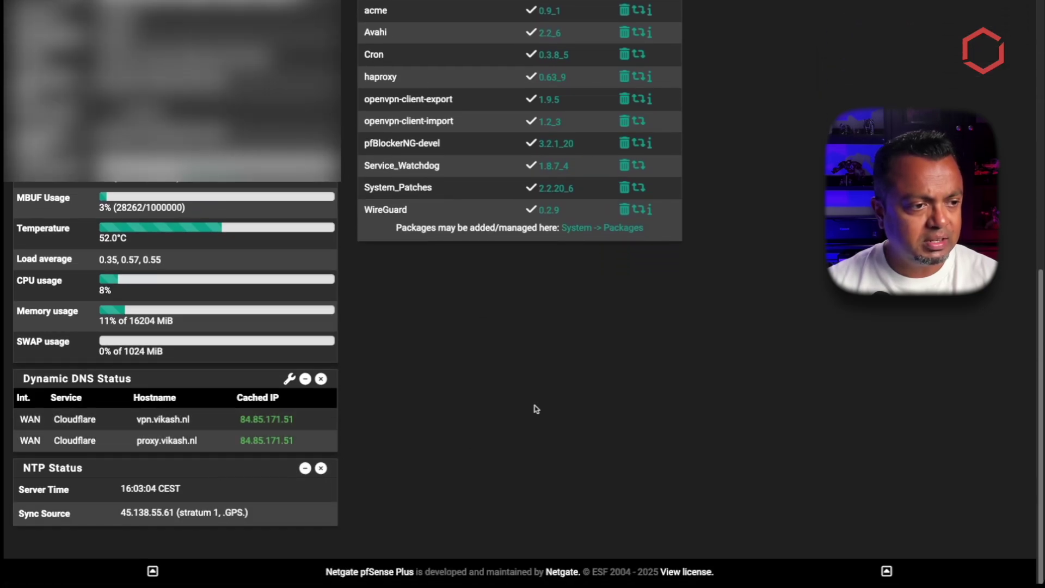
pyautogui.scroll(4, 662, 388)
pyautogui.scroll(5, 663, 388)
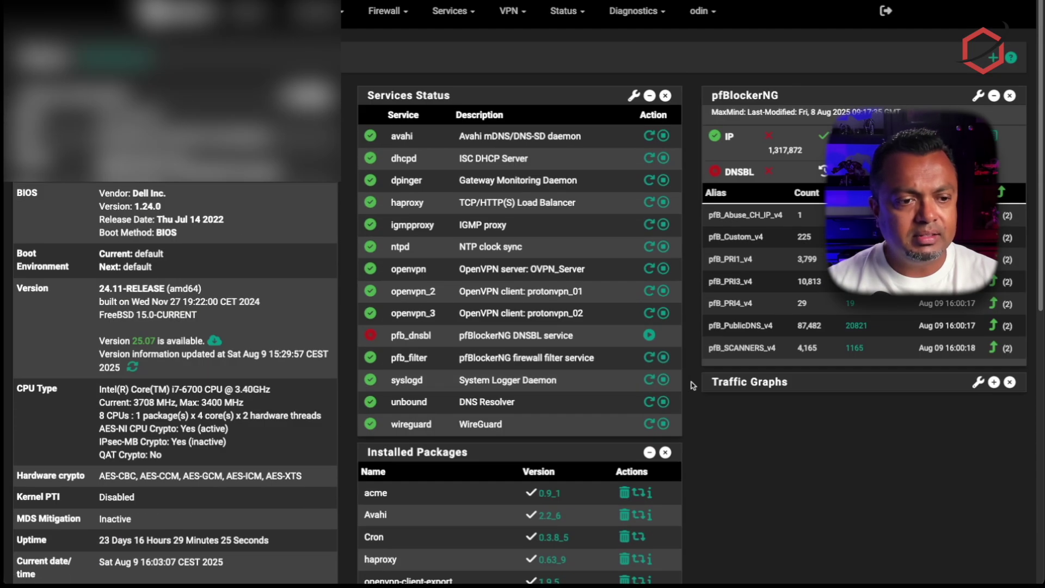
pyautogui.click(994, 57)
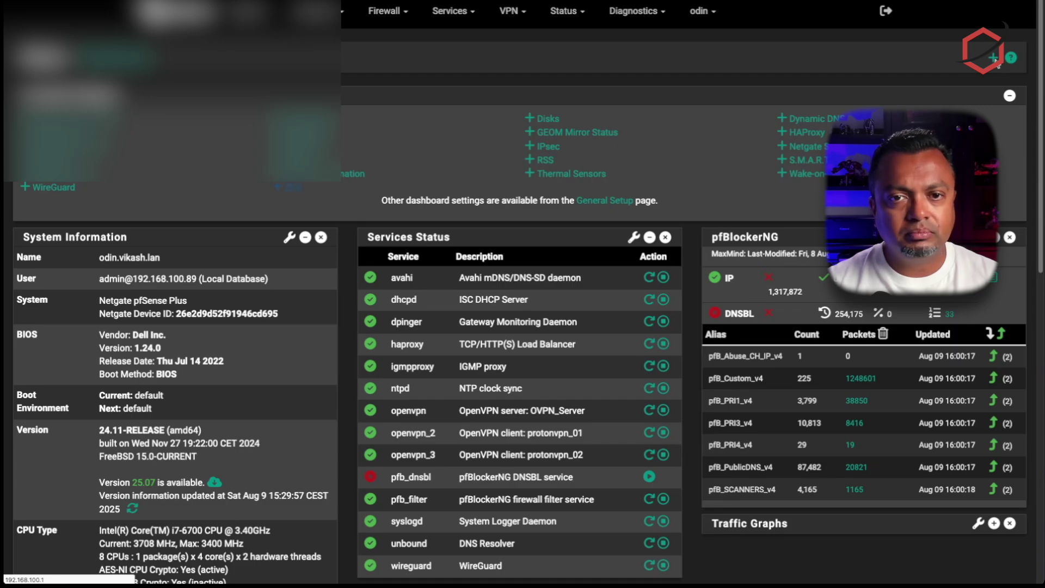
pyautogui.scroll(-10, 996, 61)
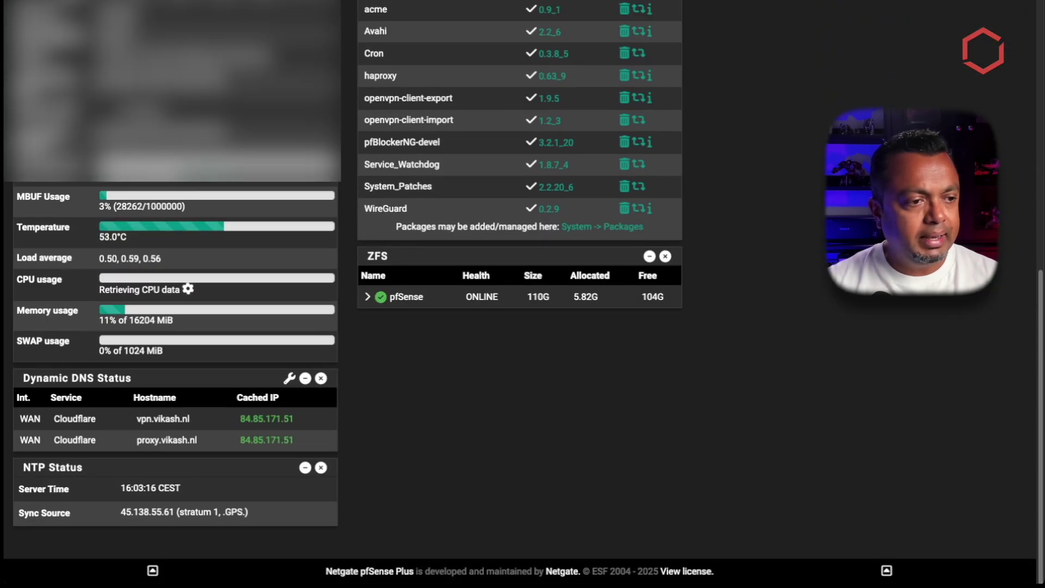
# Expand the pfSense pool to confirm its device is ONLINE with no errors.
pyautogui.click(368, 296)
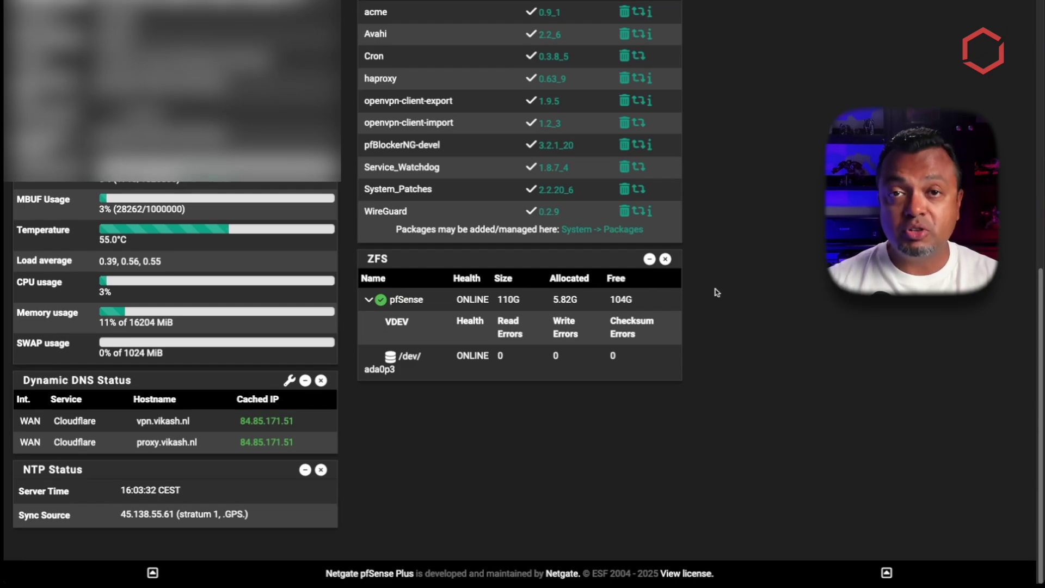
pyautogui.scroll(8, 716, 288)
pyautogui.scroll(1, 712, 288)
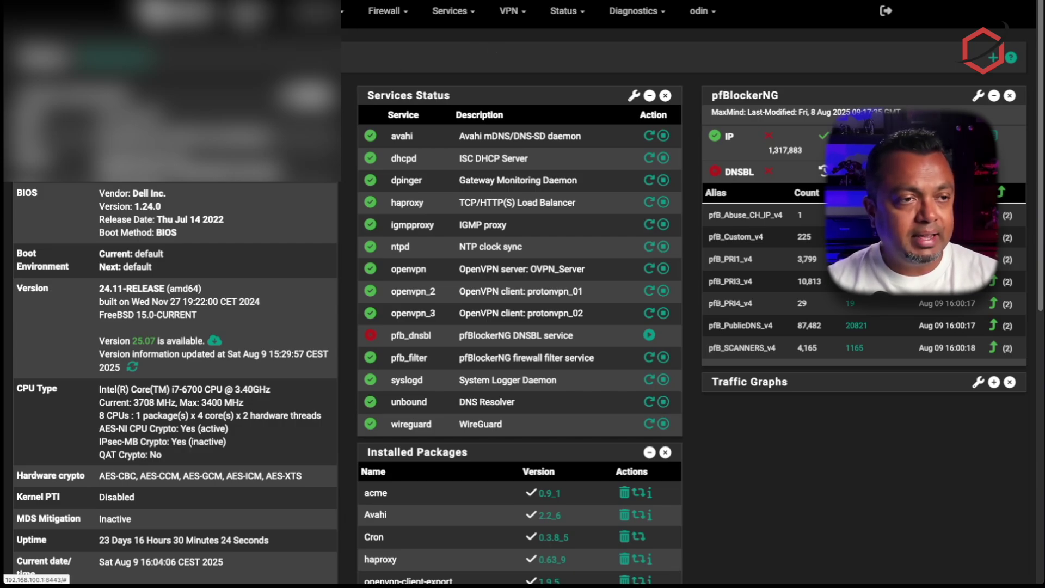
# Open System > Boot Environments and check that the default entry runs 24.11.
pyautogui.click(318, 11)
pyautogui.click(256, 76)
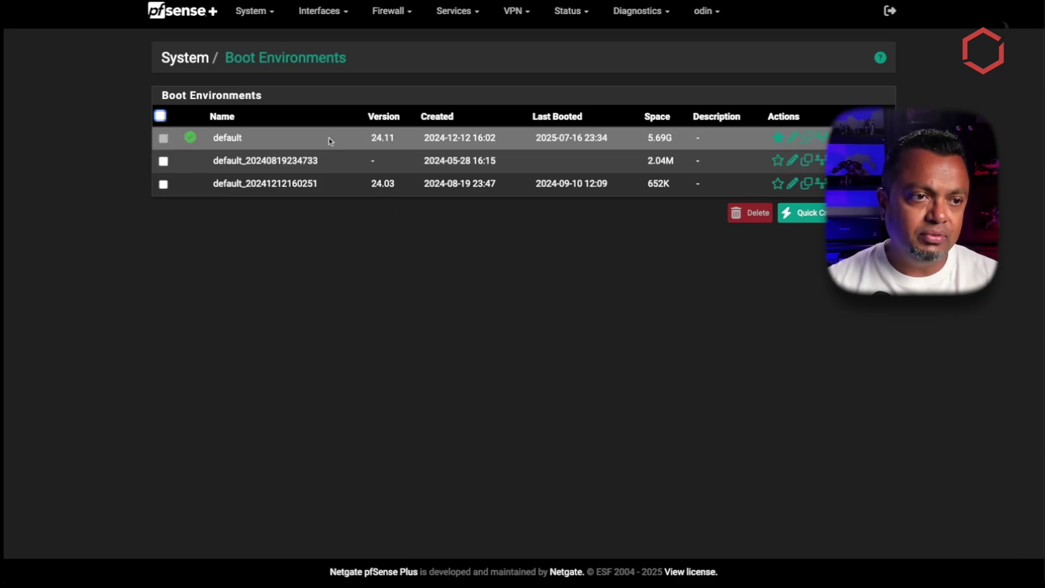
pyautogui.moveTo(368, 142); pyautogui.dragTo(396, 142)
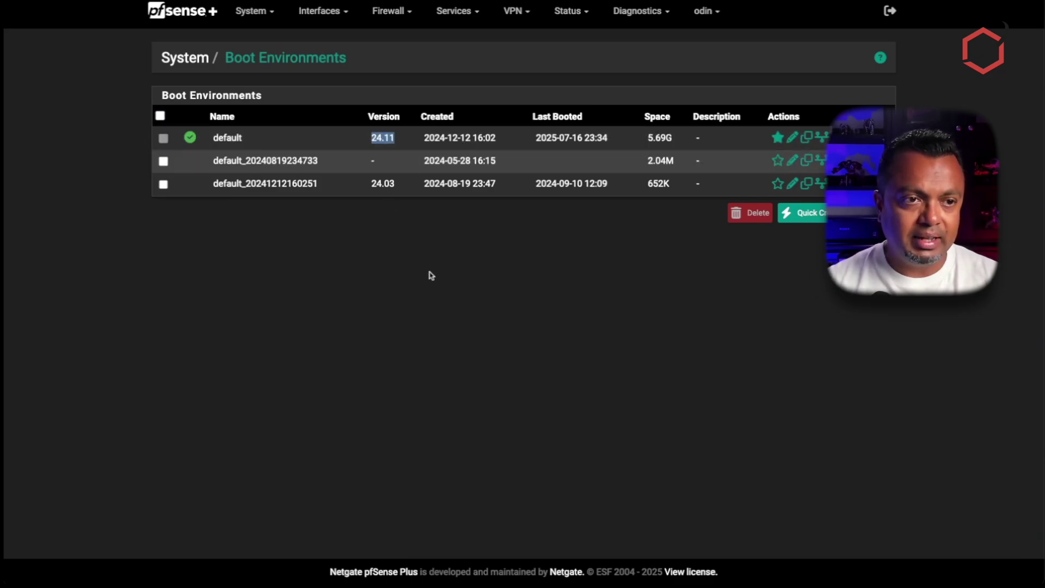
pyautogui.click(435, 284)
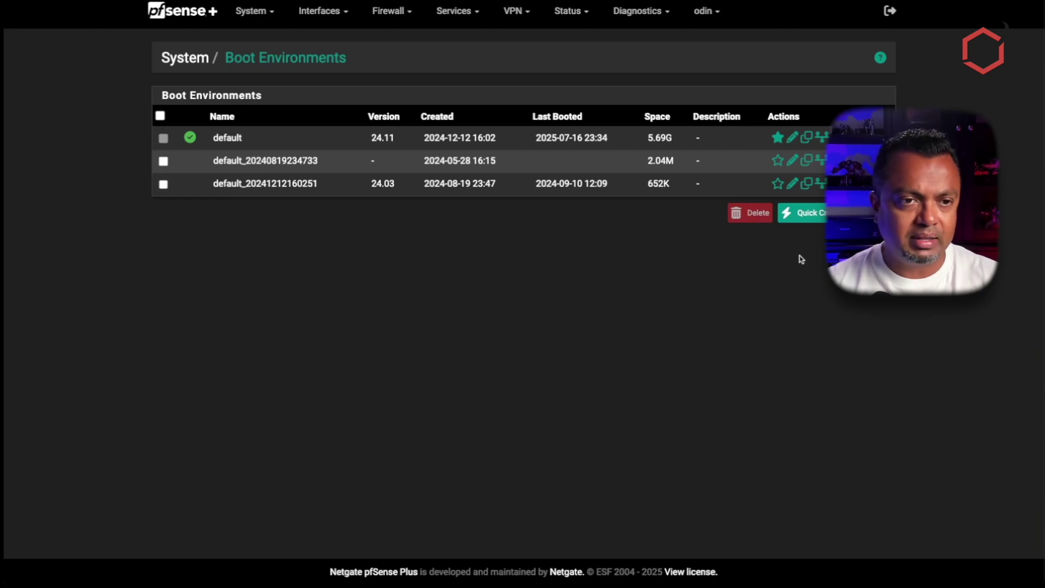
# Return to the dashboard and check the Version row: 24.11-RELEASE with 25.07 available.
pyautogui.click(190, 20)
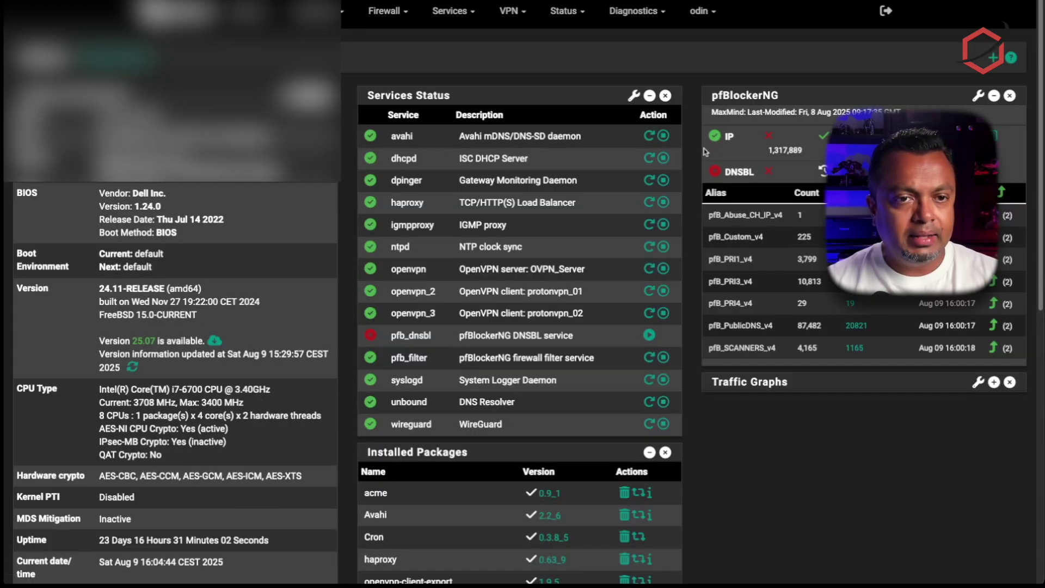
pyautogui.scroll(-1, 702, 155)
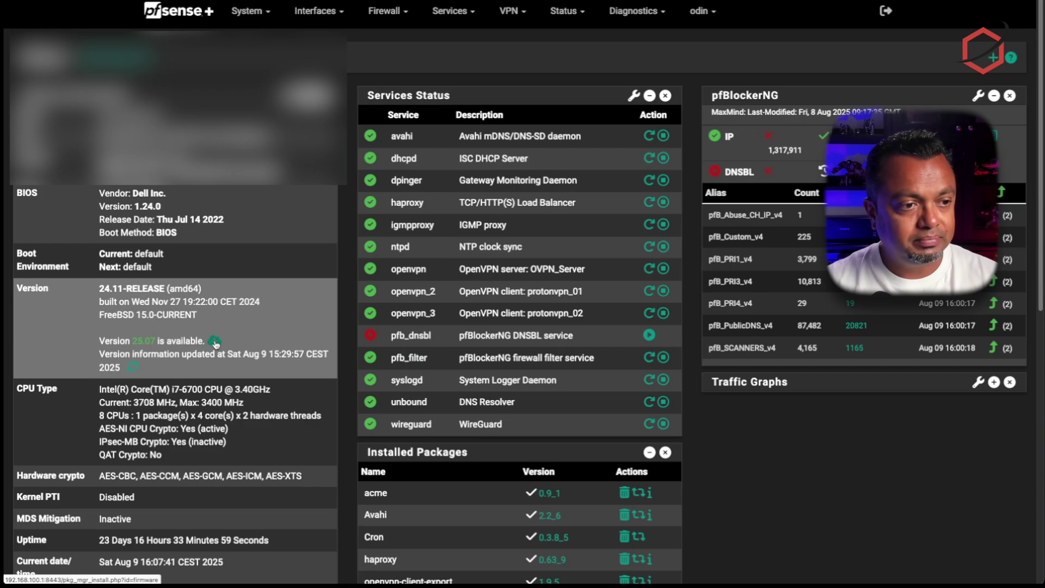
# Set the update branch to Current Stable Version (25.07) and compare base versions 24.11 and 25.07.
pyautogui.click(215, 341)
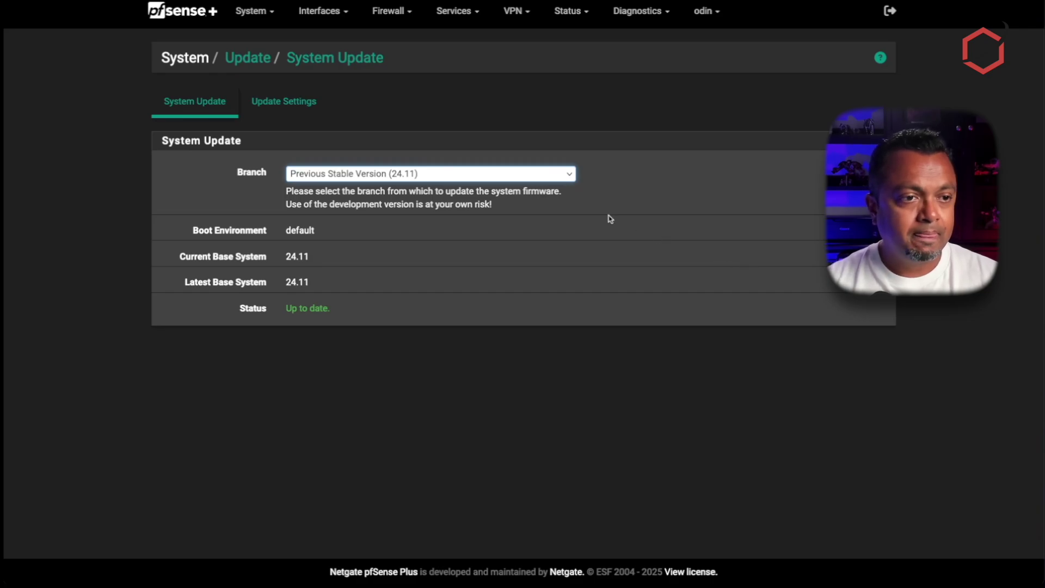
pyautogui.click(473, 174)
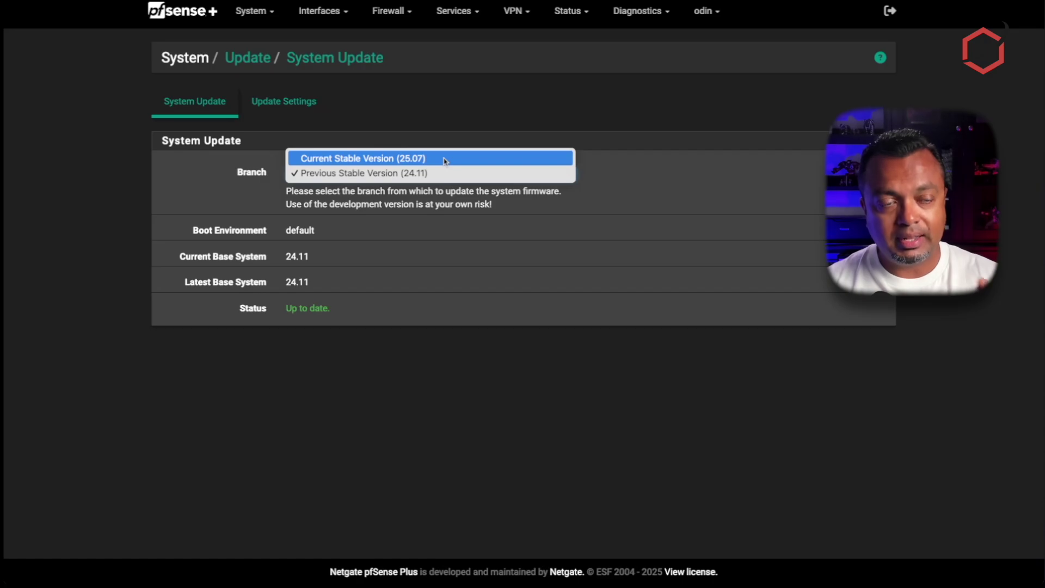
pyautogui.click(444, 160)
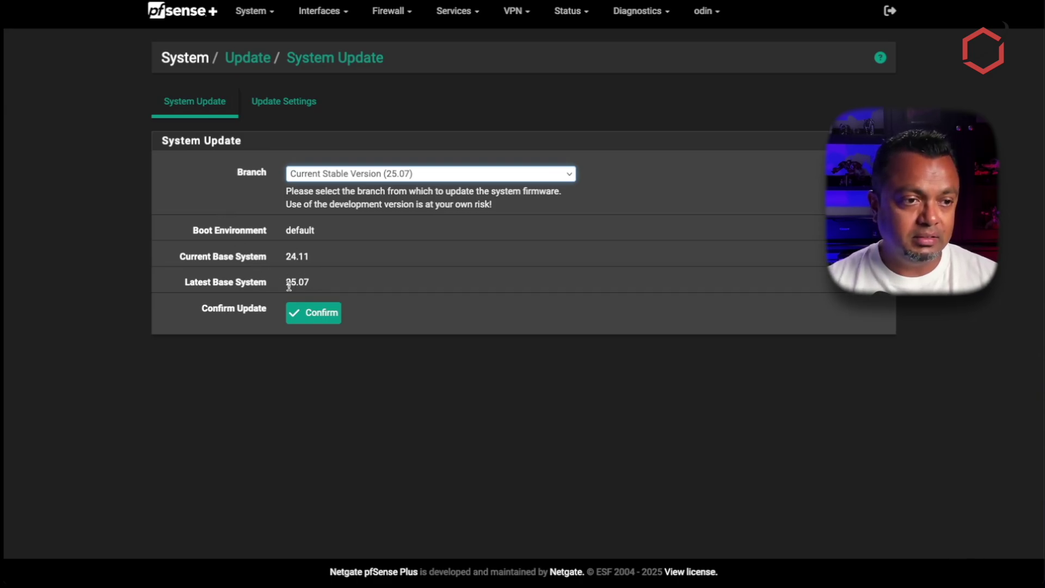
pyautogui.moveTo(286, 281); pyautogui.dragTo(345, 296)
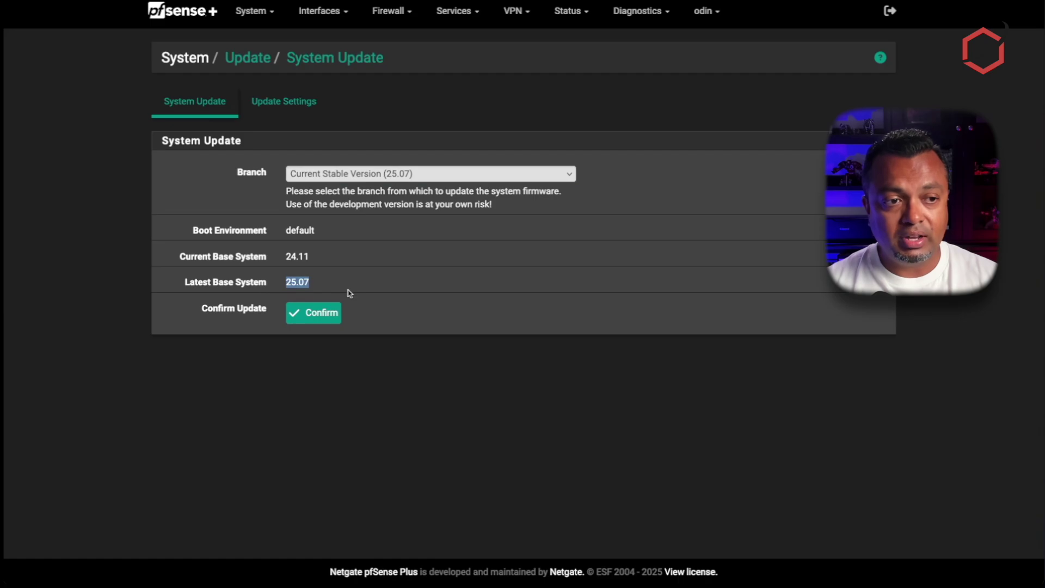
pyautogui.click(345, 288)
pyautogui.moveTo(285, 255); pyautogui.dragTo(337, 265)
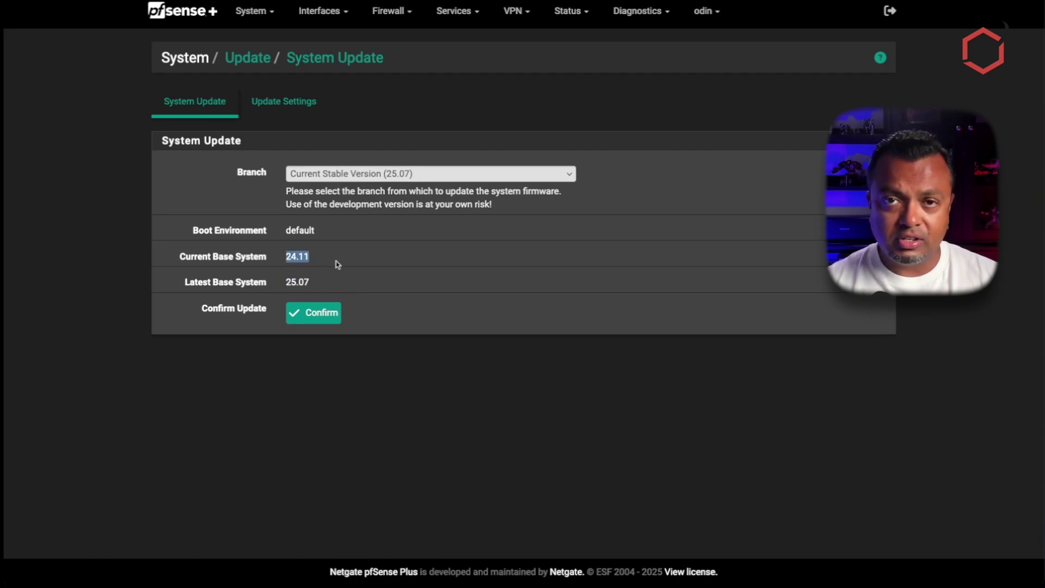
pyautogui.click(337, 265)
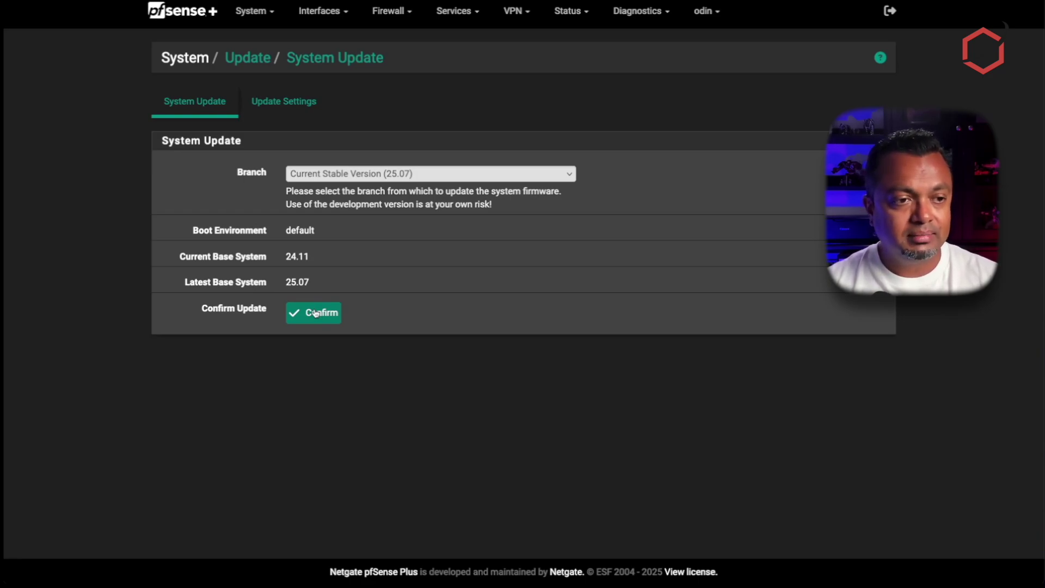
# Confirm the upgrade to 25.07 and wait for the firewall to reboot to its login page.
pyautogui.click(315, 313)
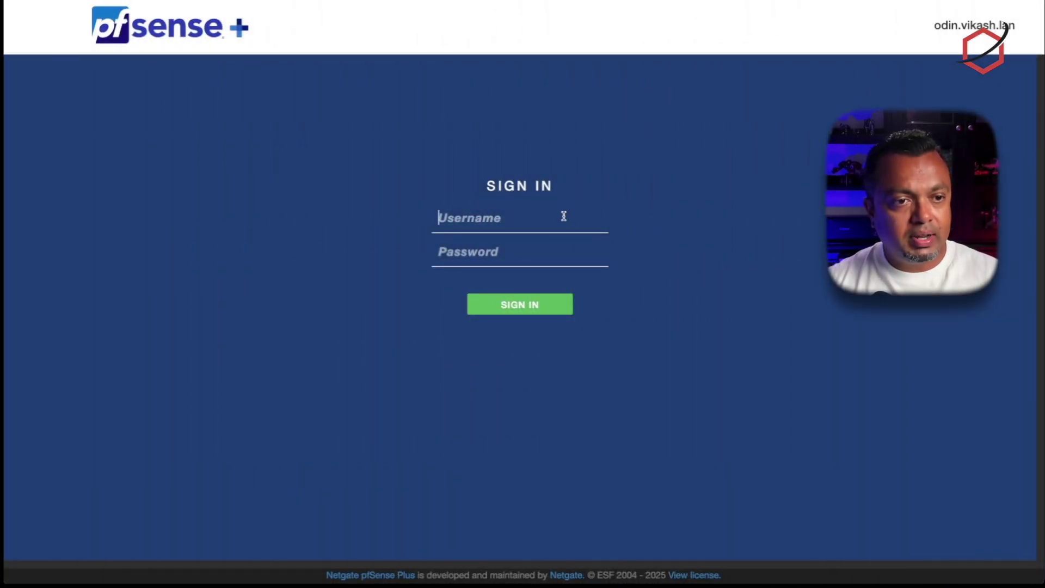
# Enter the admin username and the account password on the sign-in page.
pyautogui.write('admin')
pyautogui.press('Tab')
pyautogui.write('****')
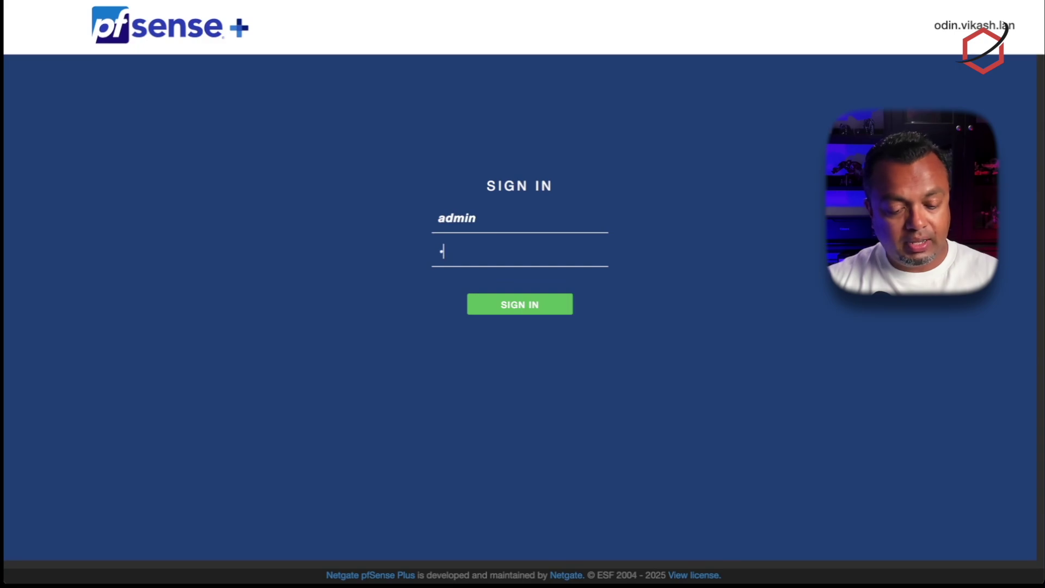
pyautogui.write('***********')
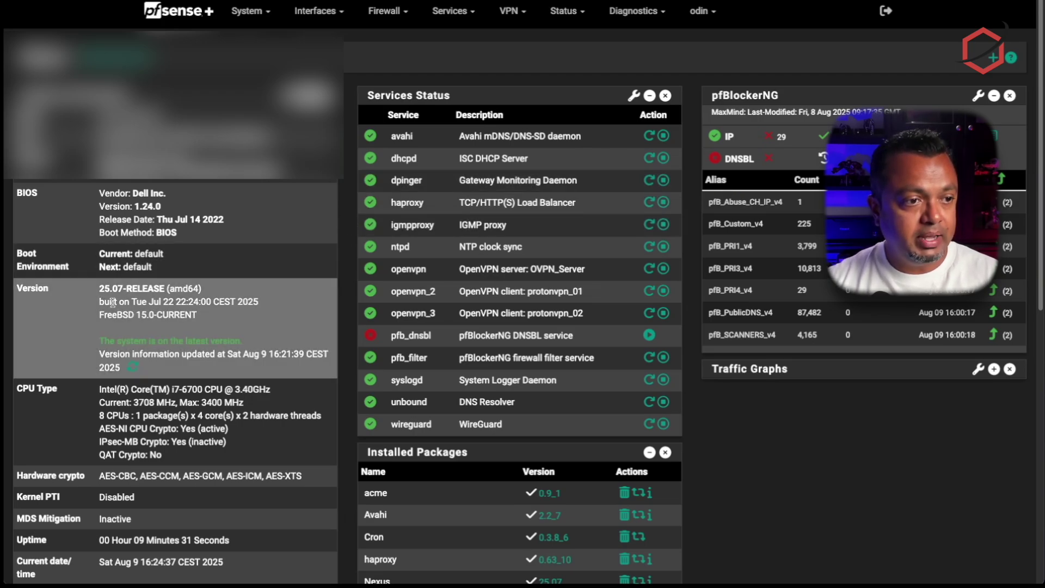
pyautogui.moveTo(99, 289); pyautogui.dragTo(173, 289)
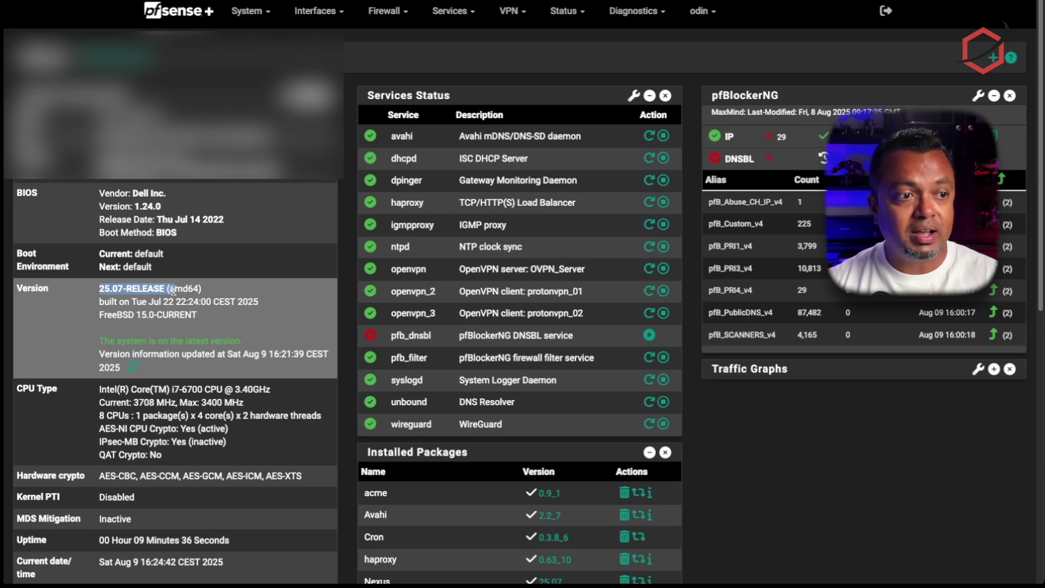
pyautogui.click(342, 294)
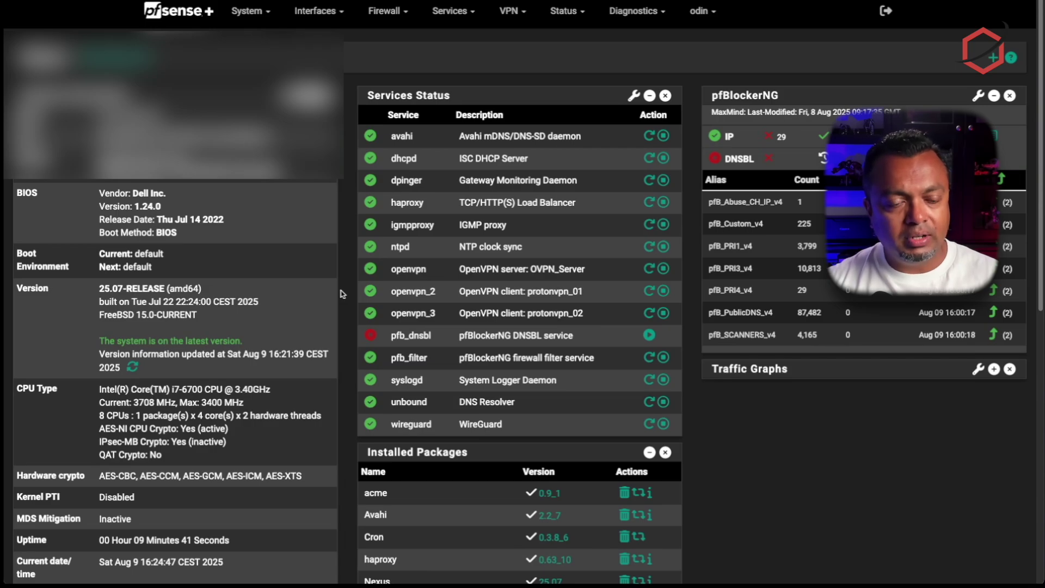
pyautogui.click(255, 21)
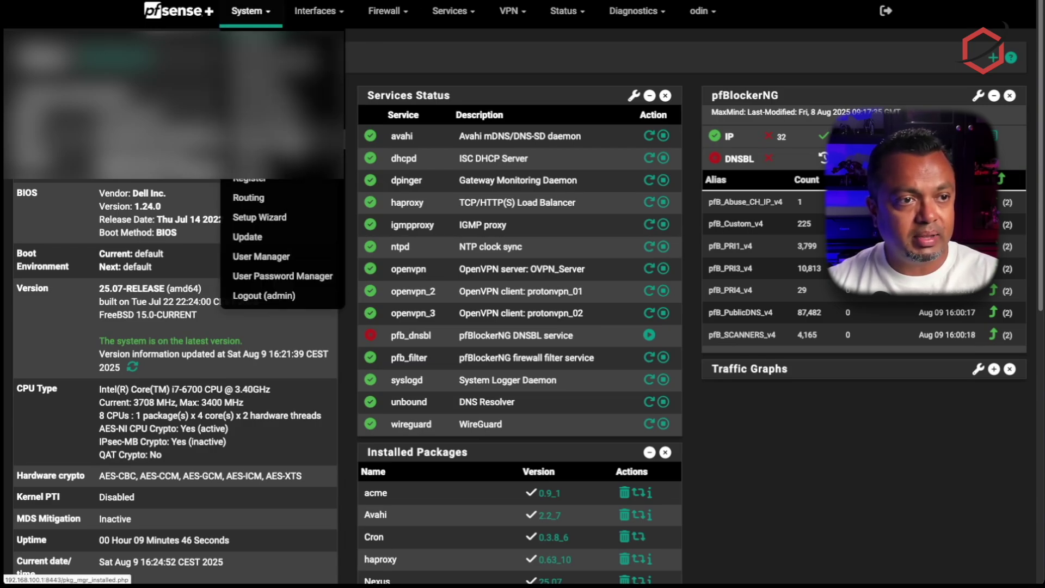
# Scroll through Installed Packages, then open System > Patches showing no recommended patches for 25.07.
pyautogui.click(267, 159)
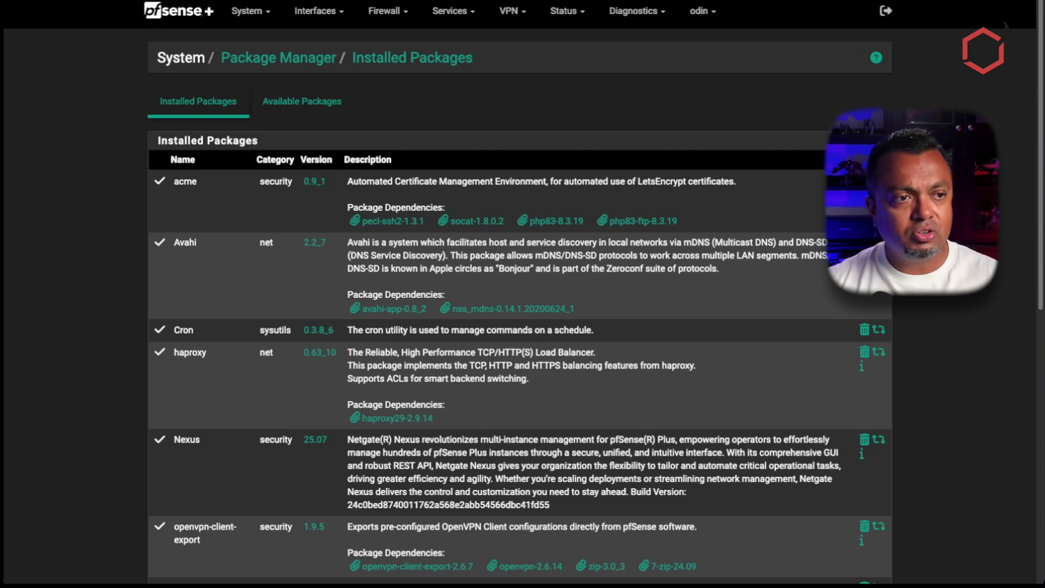
pyautogui.scroll(-9, 520, 327)
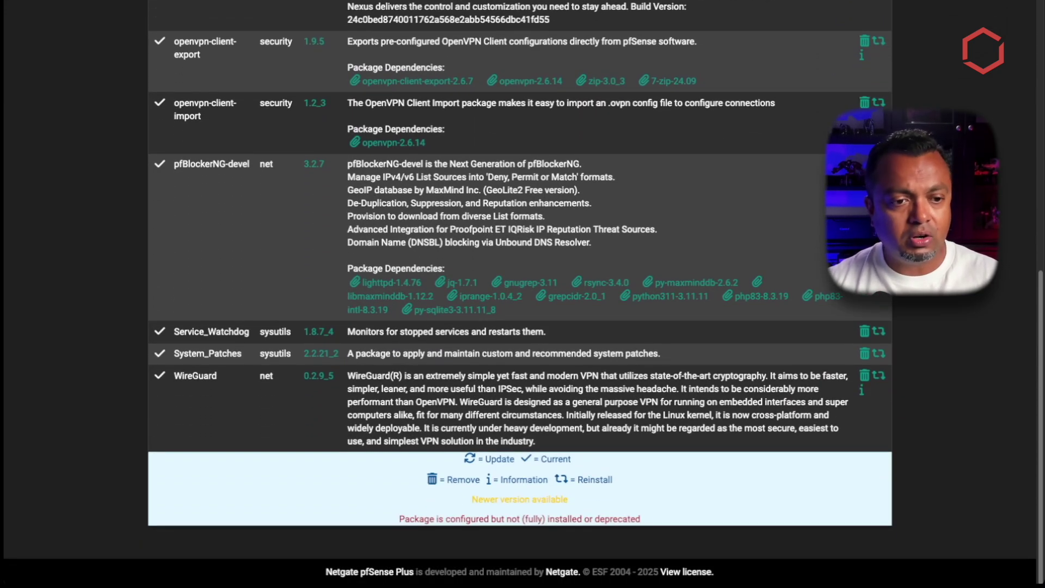
pyautogui.scroll(9, 520, 294)
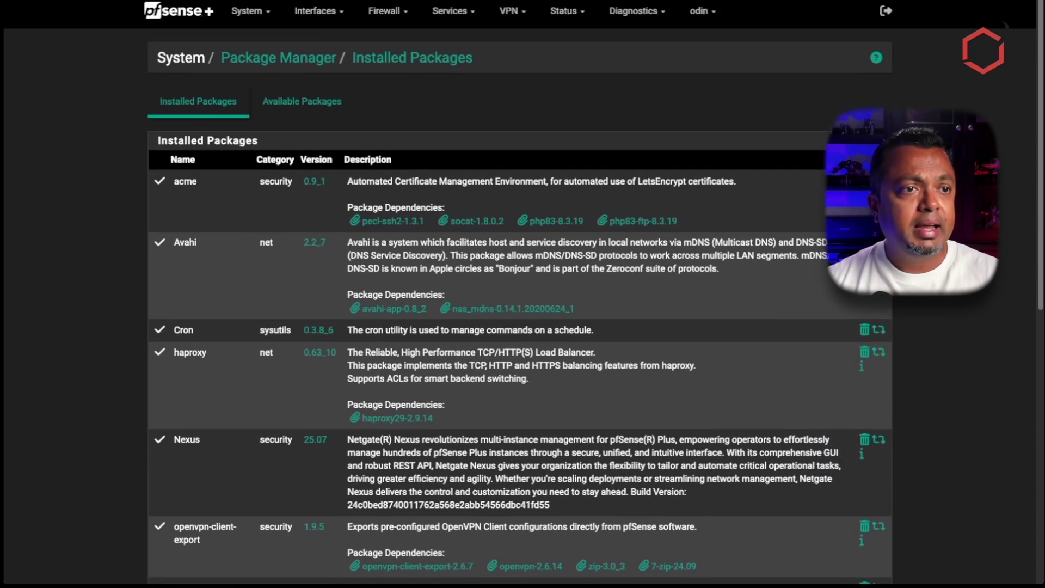
pyautogui.click(274, 15)
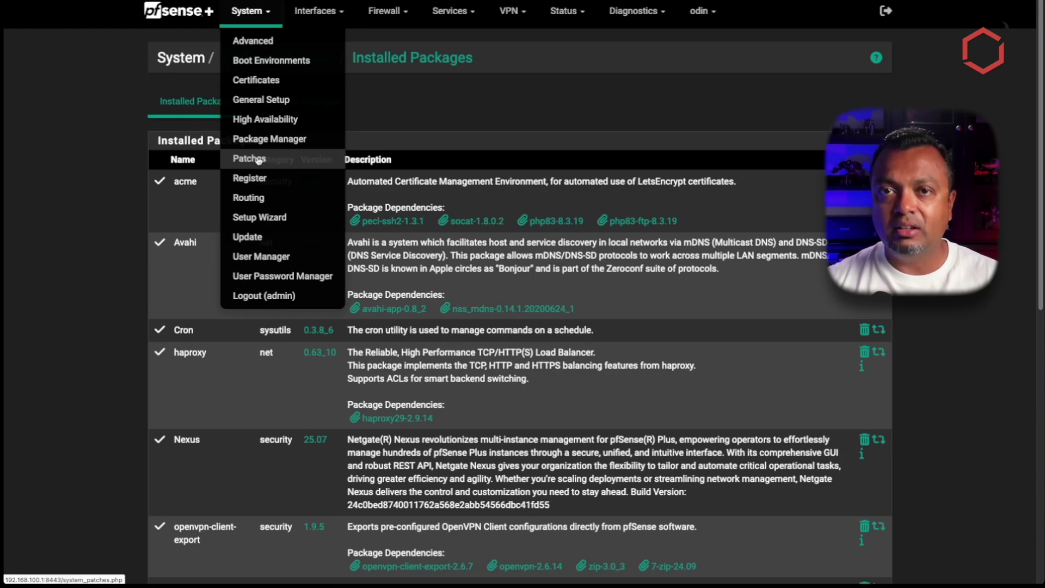
pyautogui.click(258, 160)
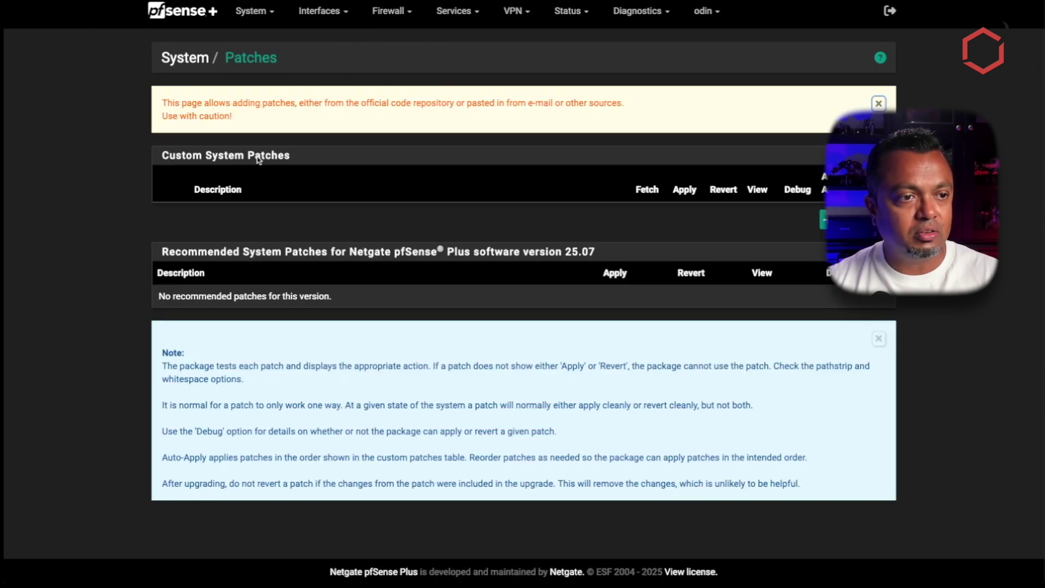